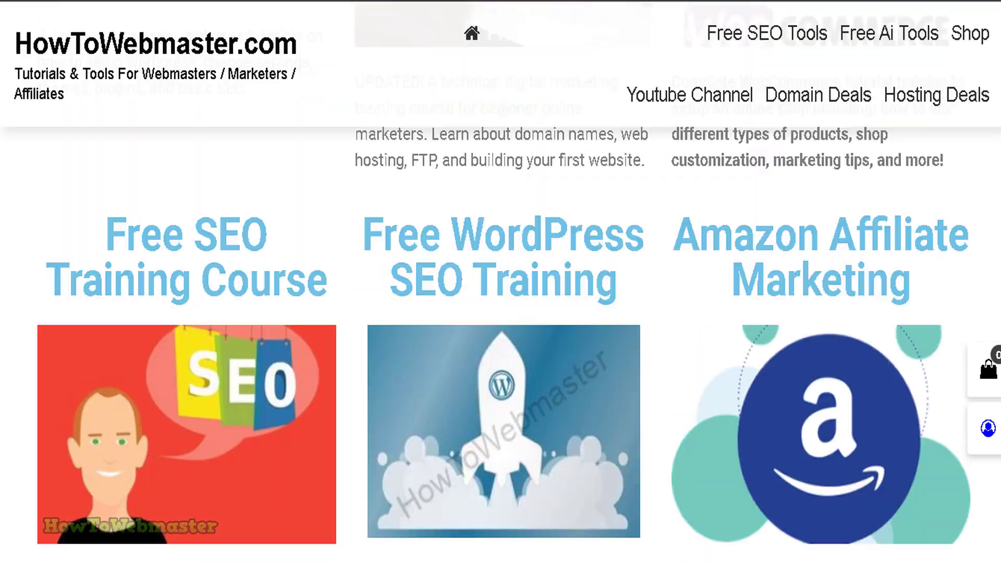
pyautogui.scroll(-5, 669, 235)
pyautogui.scroll(4, 668, 235)
pyautogui.scroll(-5, 668, 235)
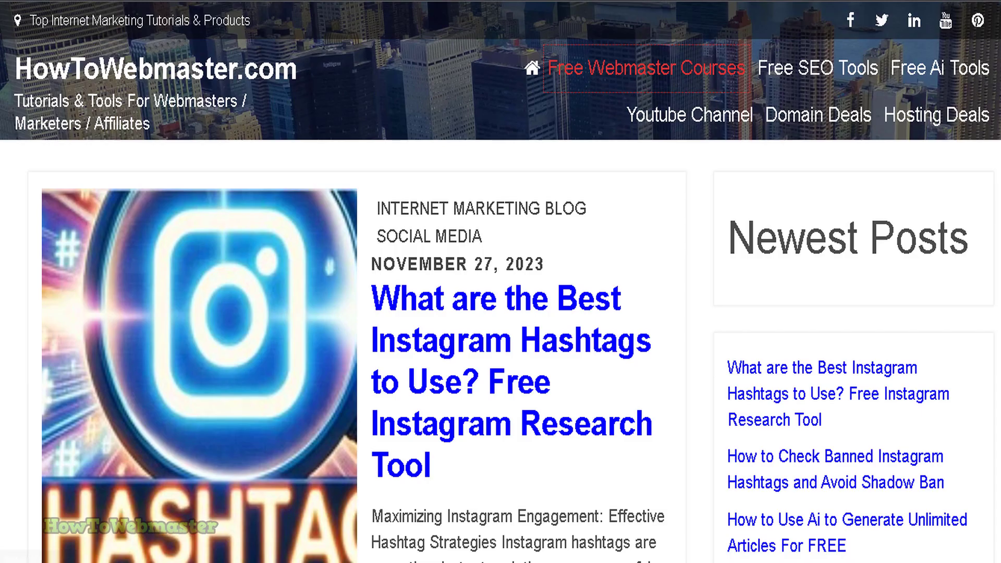
pyautogui.scroll(-5, 783, 188)
pyautogui.scroll(-5, 783, 188)
pyautogui.scroll(-5, 475, 419)
pyautogui.scroll(-5, 475, 420)
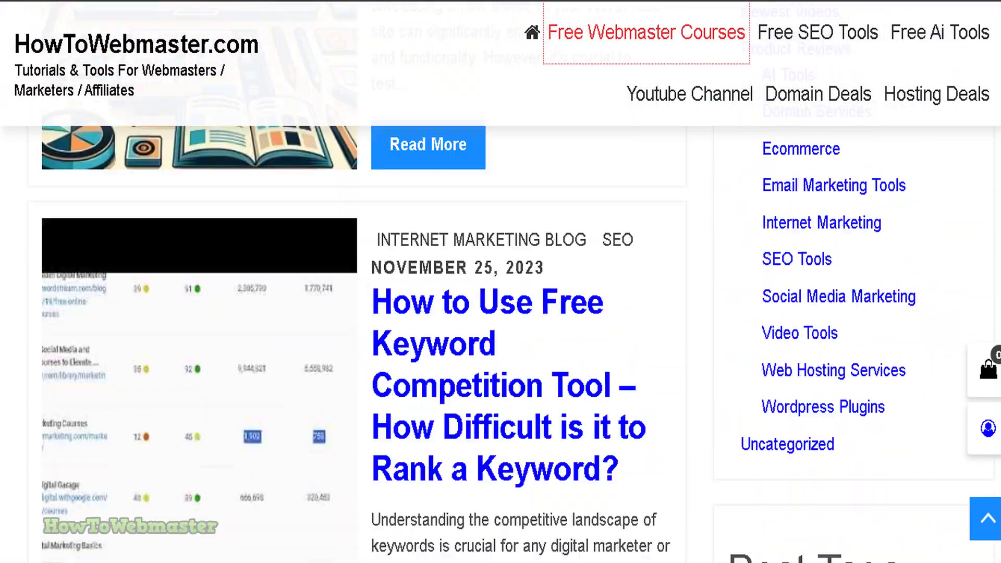
pyautogui.scroll(15, 475, 420)
pyautogui.scroll(2, 474, 420)
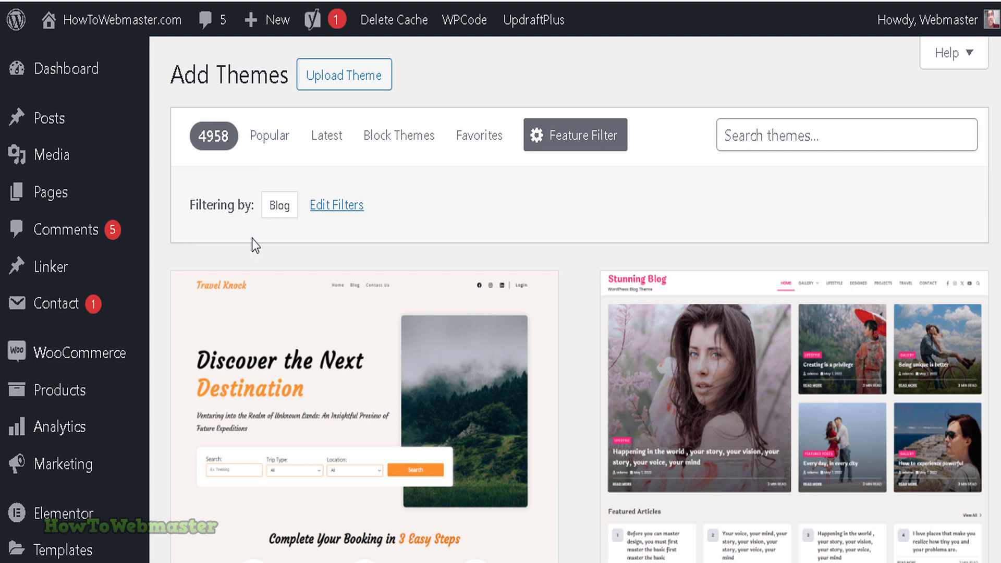
pyautogui.scroll(-6, 501, 313)
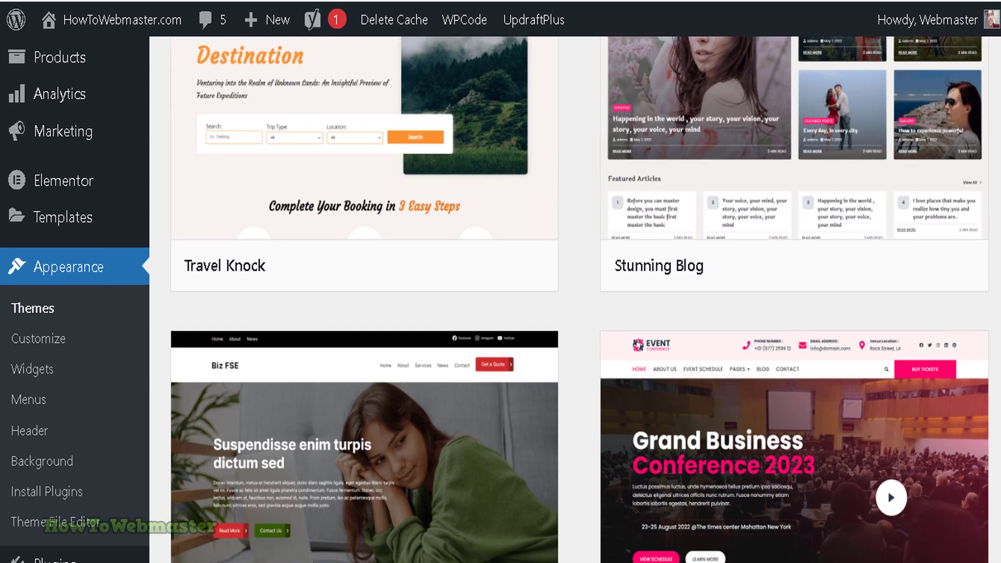
pyautogui.scroll(-2, 501, 313)
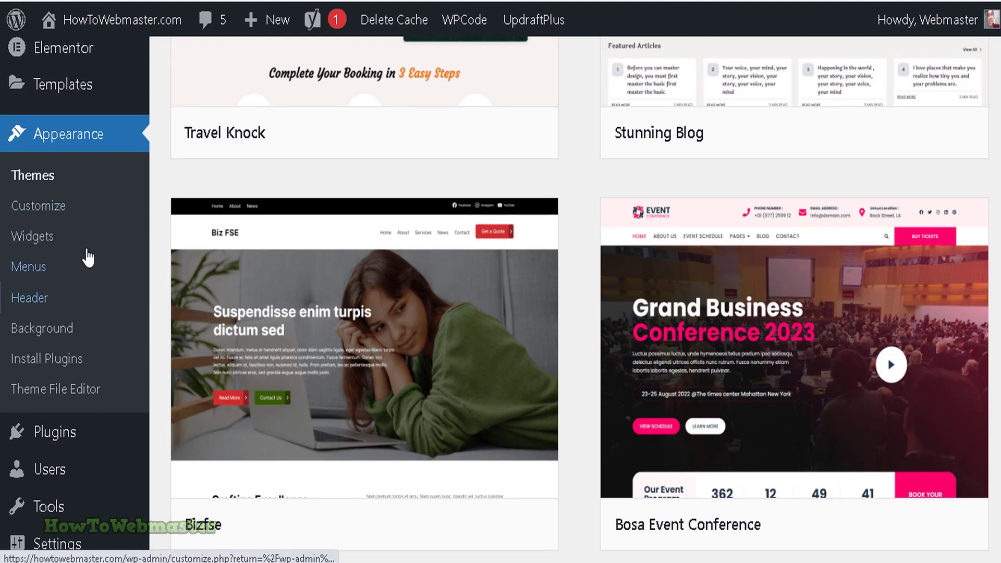
pyautogui.click(33, 175)
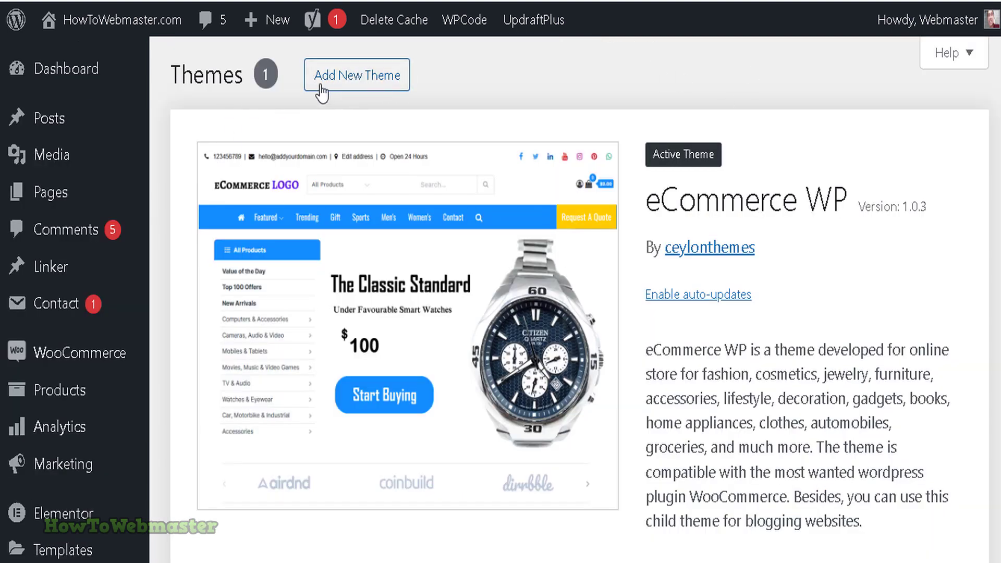
pyautogui.click(382, 85)
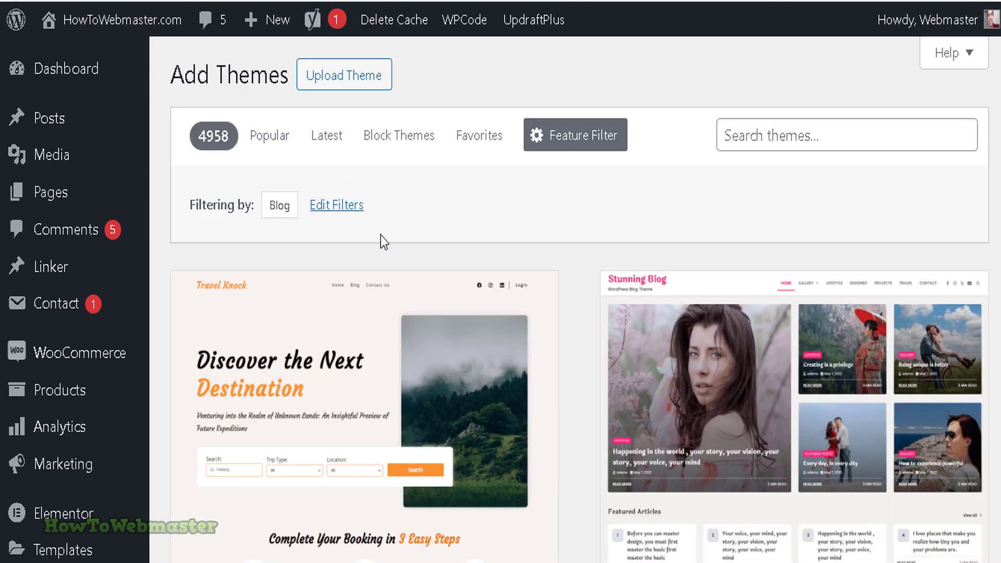
pyautogui.scroll(-5, 578, 313)
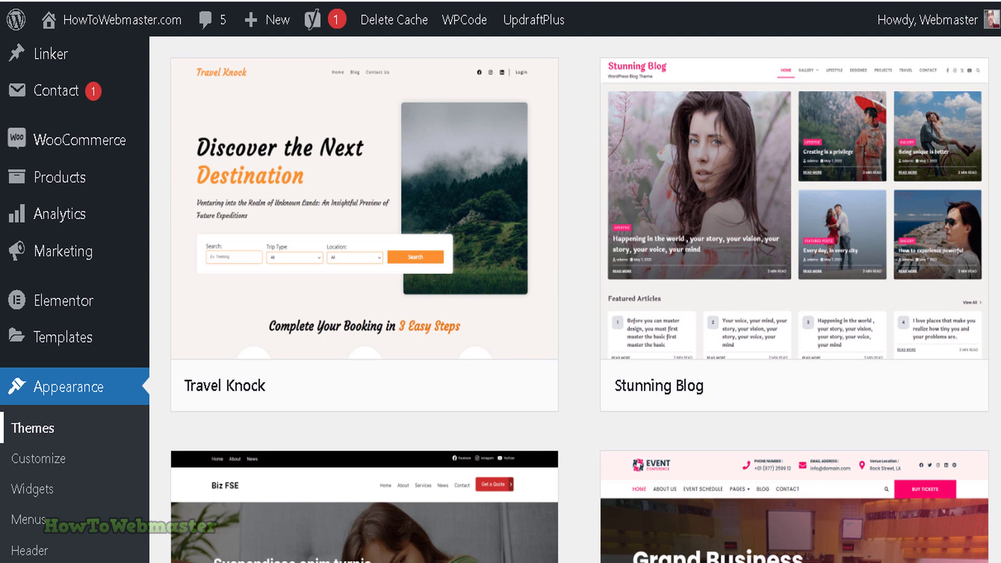
pyautogui.scroll(-10, 579, 313)
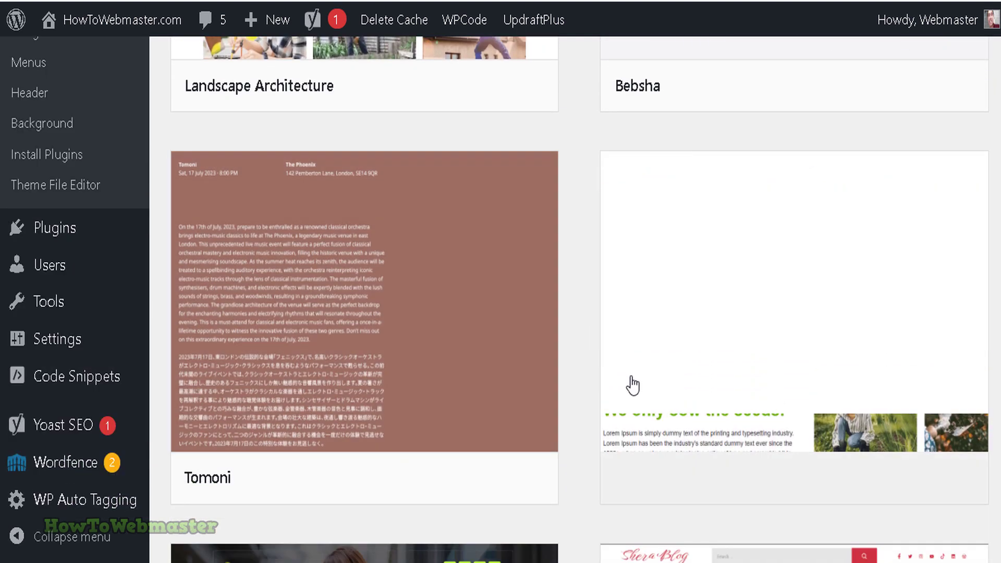
pyautogui.scroll(-5, 579, 313)
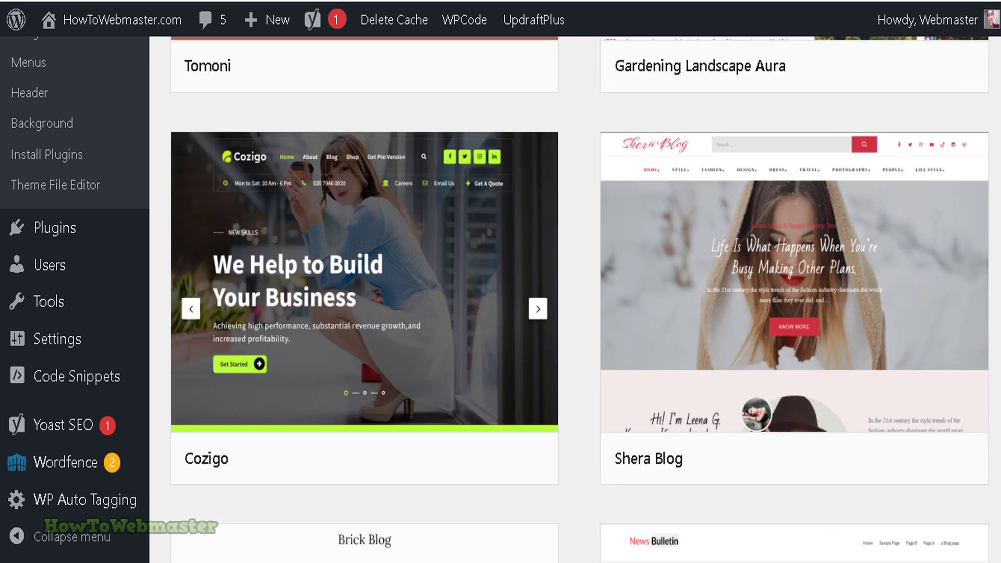
pyautogui.scroll(-8, 578, 312)
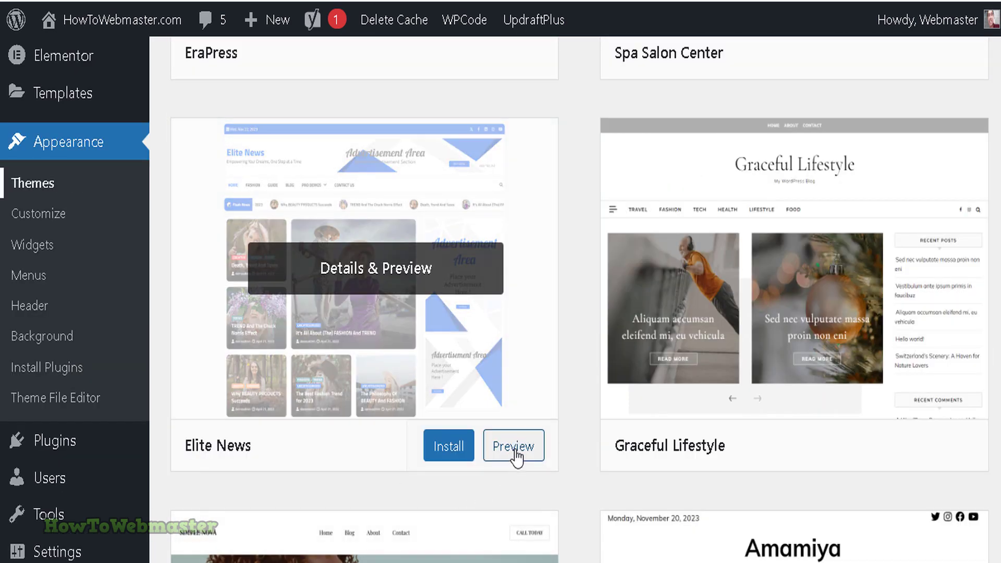
pyautogui.click(513, 447)
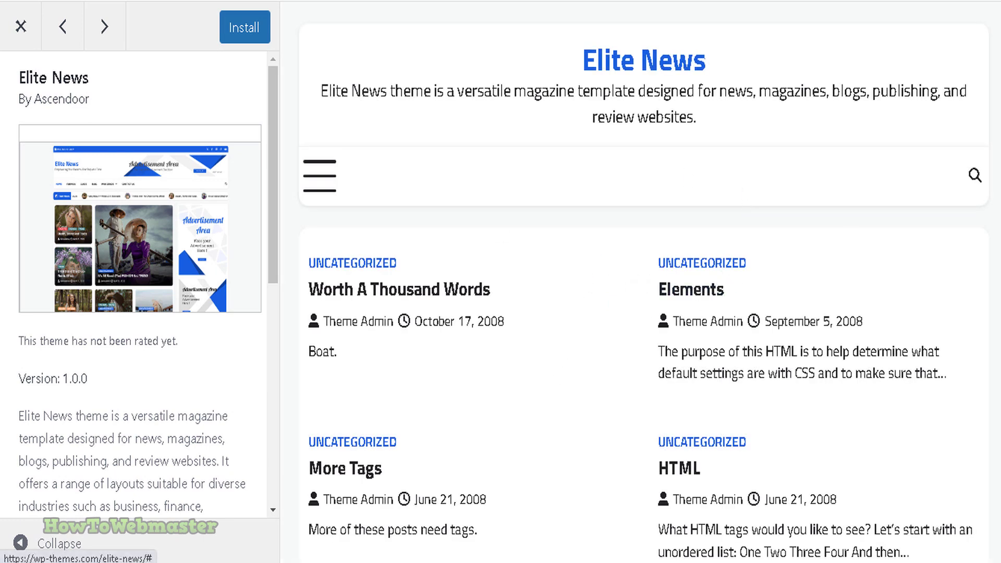
pyautogui.scroll(-5, 723, 282)
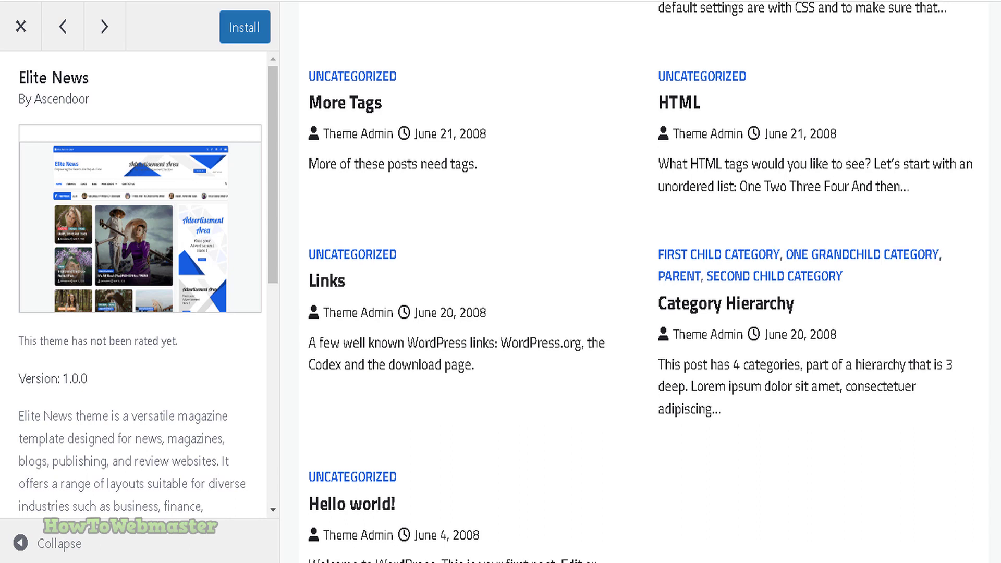
pyautogui.scroll(-2, 641, 281)
pyautogui.scroll(8, 641, 281)
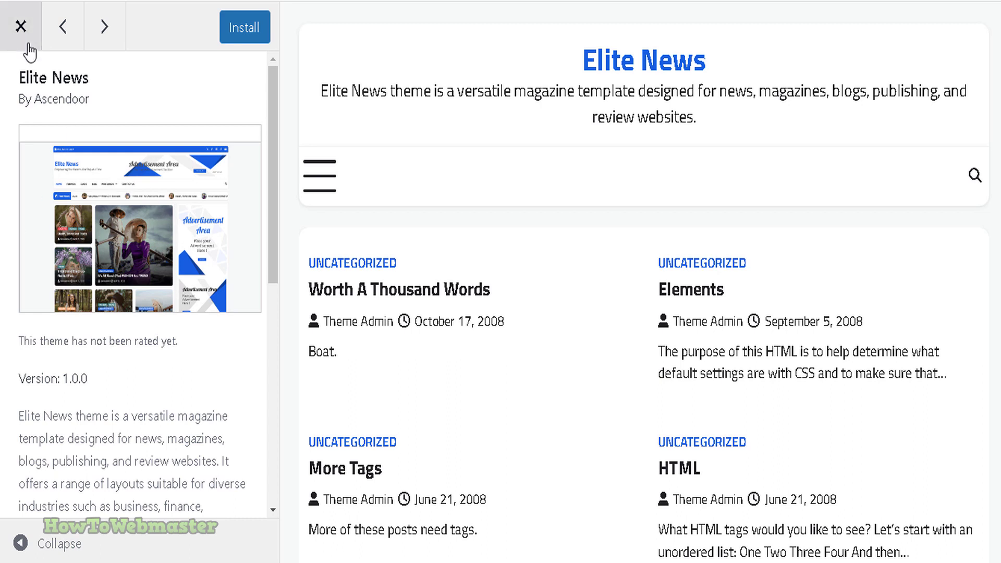
pyautogui.click(21, 27)
pyautogui.moveTo(793, 293)
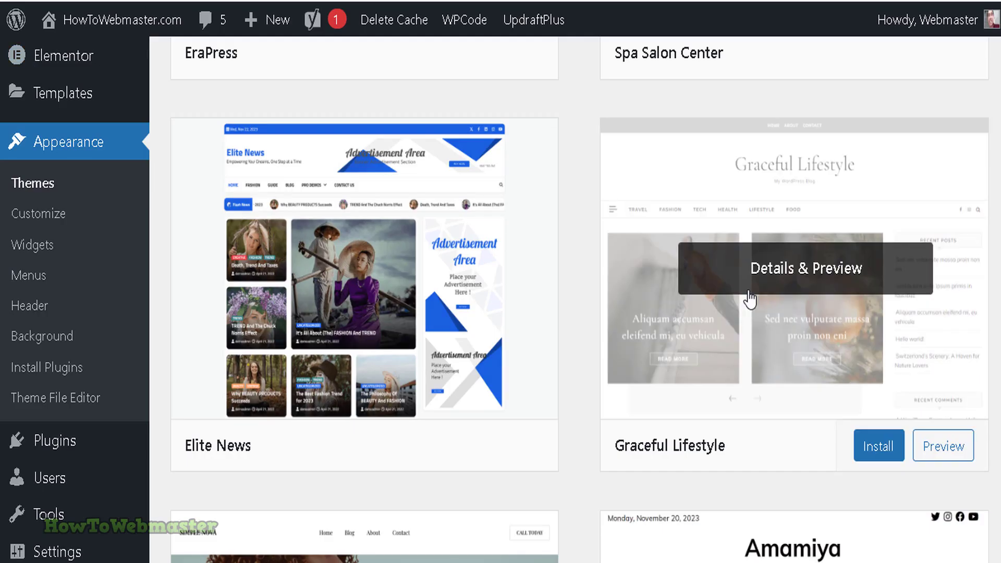
pyautogui.click(936, 459)
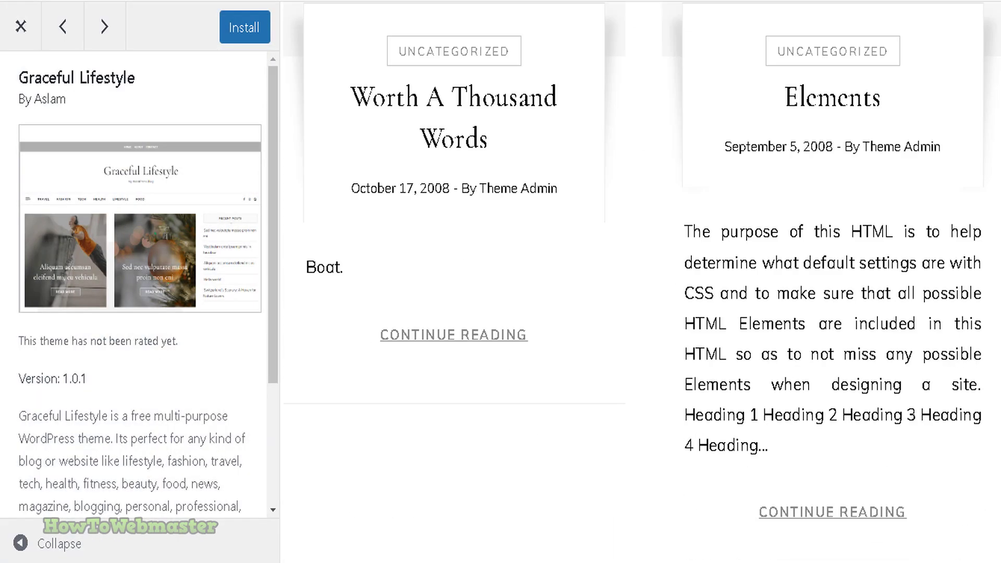
pyautogui.scroll(-11, 508, 198)
pyautogui.scroll(2, 508, 197)
pyautogui.scroll(-10, 508, 235)
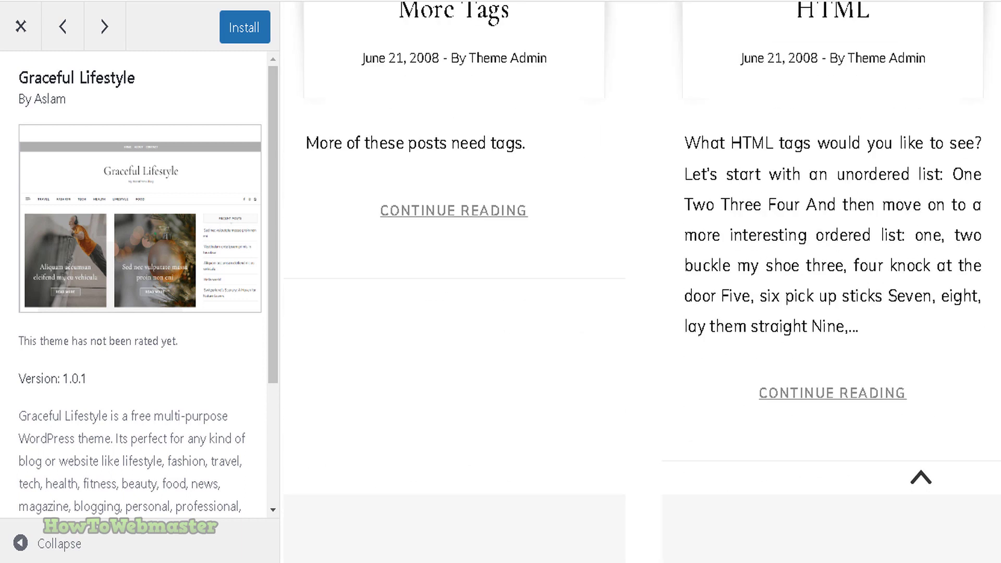
pyautogui.scroll(-5, 454, 273)
pyautogui.scroll(-3, 453, 273)
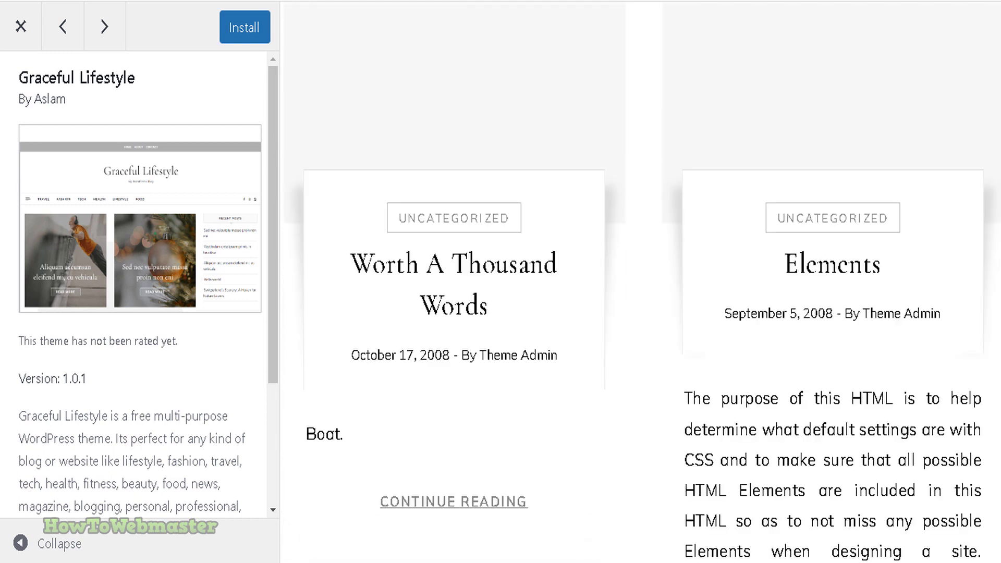
pyautogui.click(21, 31)
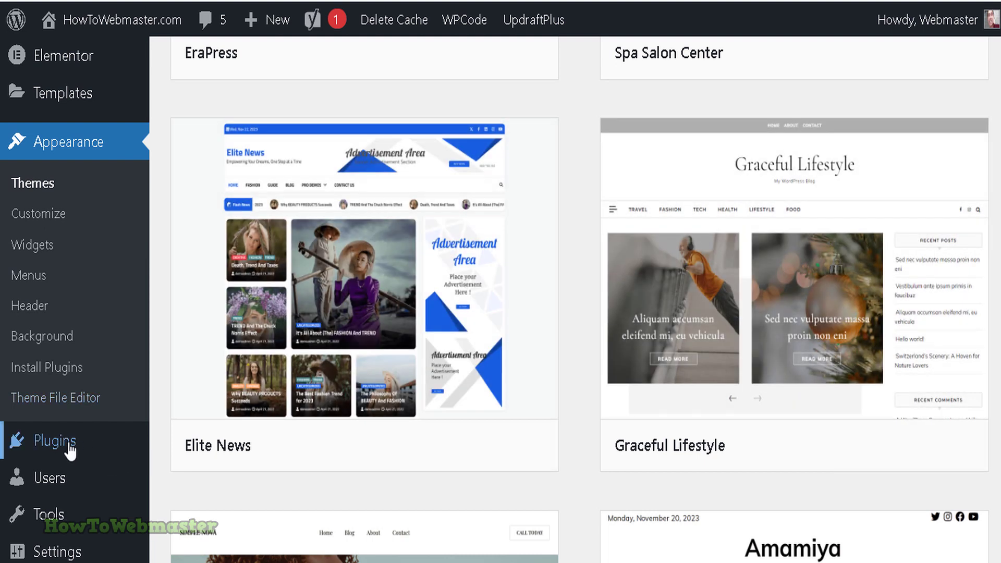
pyautogui.moveTo(56, 440)
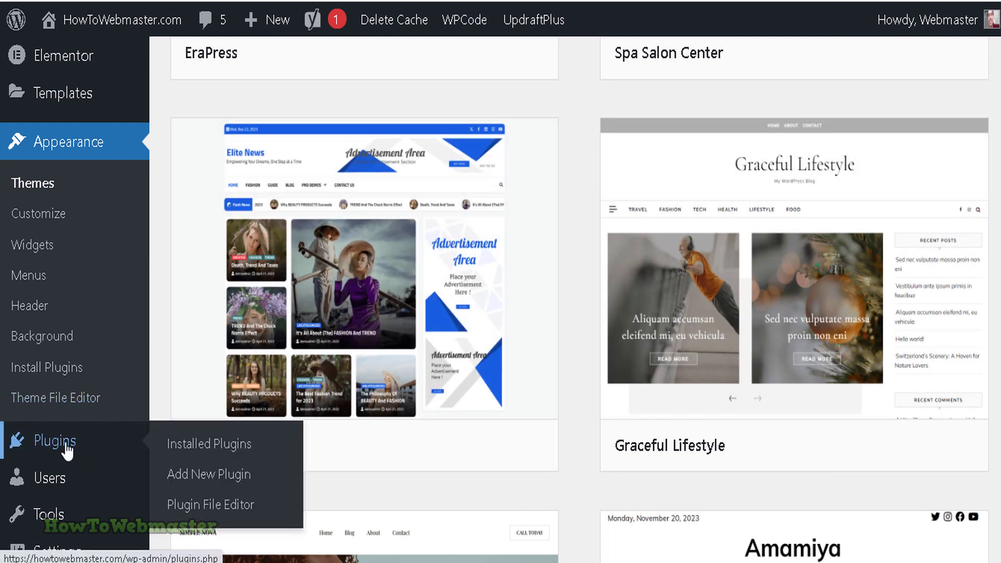
# Step: Find 'theme switcha' under Add New Plugin, then install and activate it
pyautogui.click(208, 474)
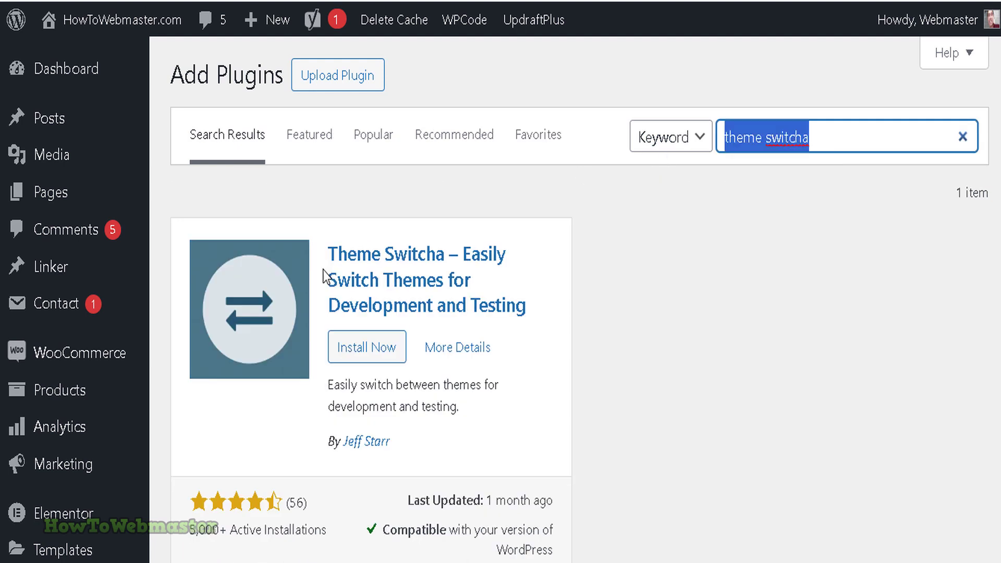
pyautogui.click(367, 347)
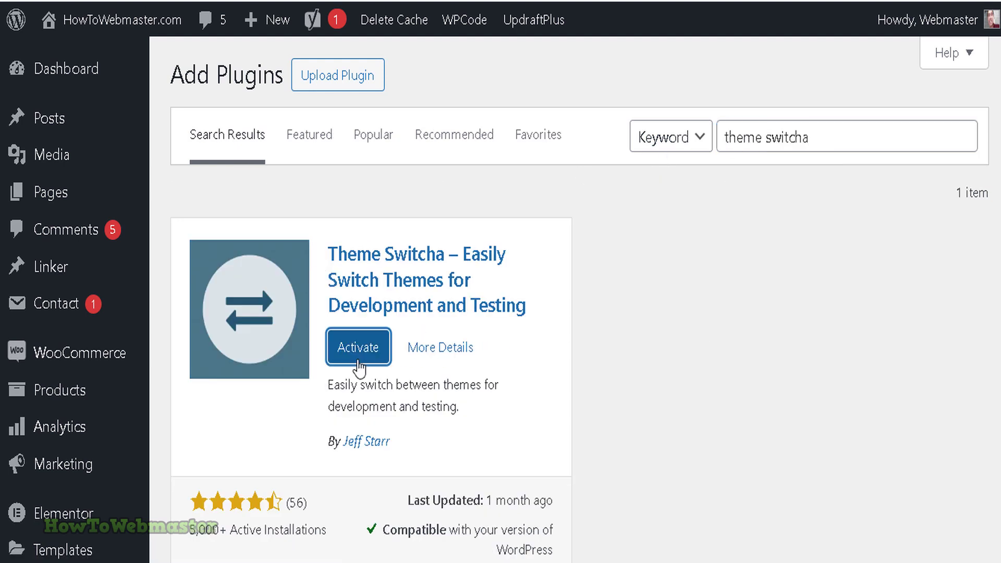
pyautogui.click(359, 347)
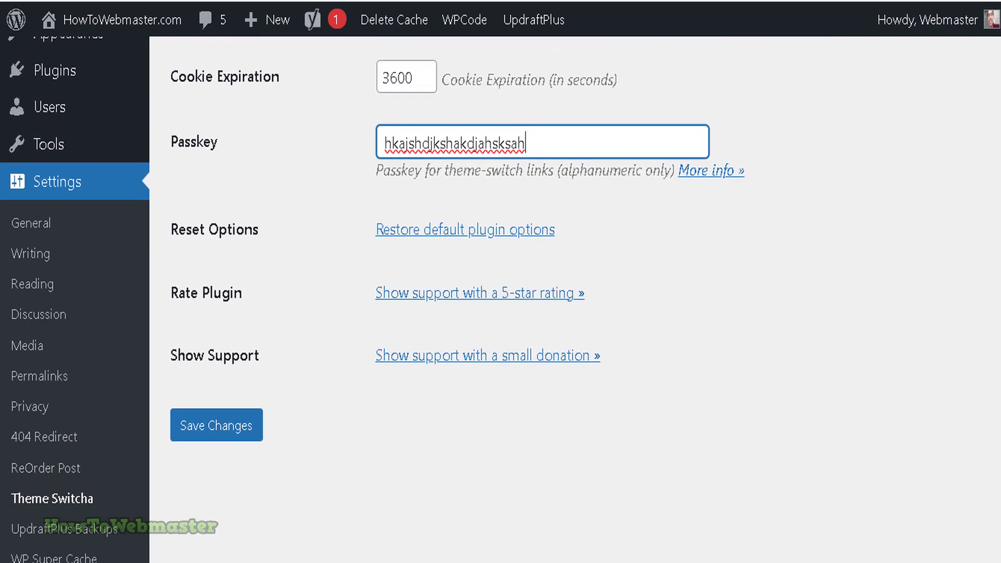
pyautogui.scroll(-2, 500, 281)
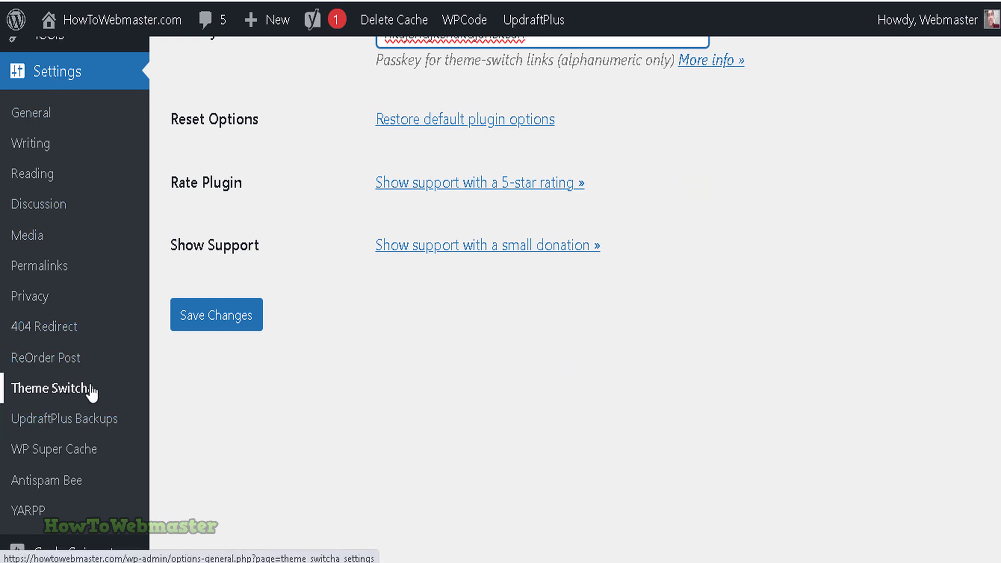
pyautogui.scroll(5, 501, 282)
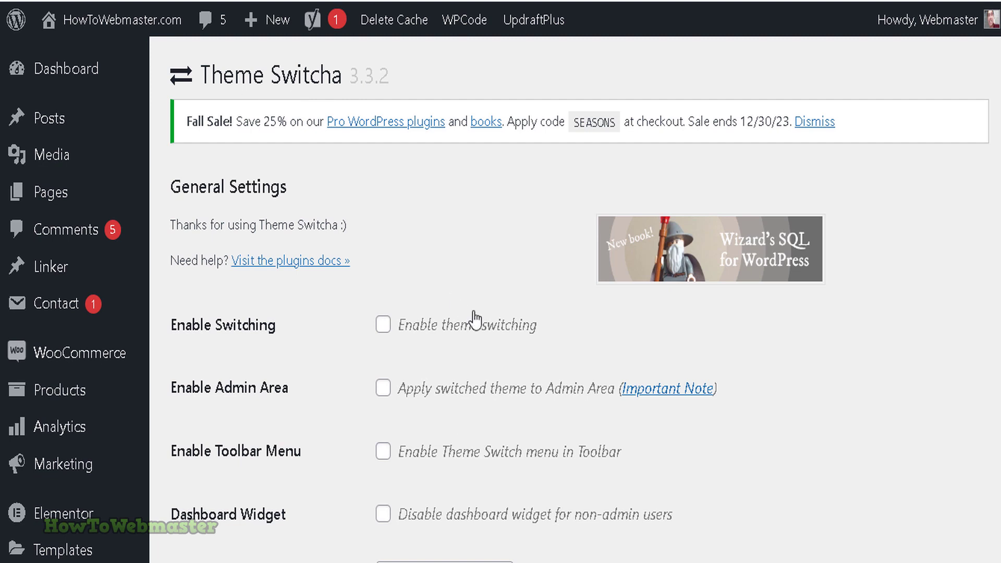
pyautogui.scroll(-3, 326, 369)
# Step: Turn on theme switching in Theme Switcha settings and review the Admin Area option
pyautogui.click(383, 138)
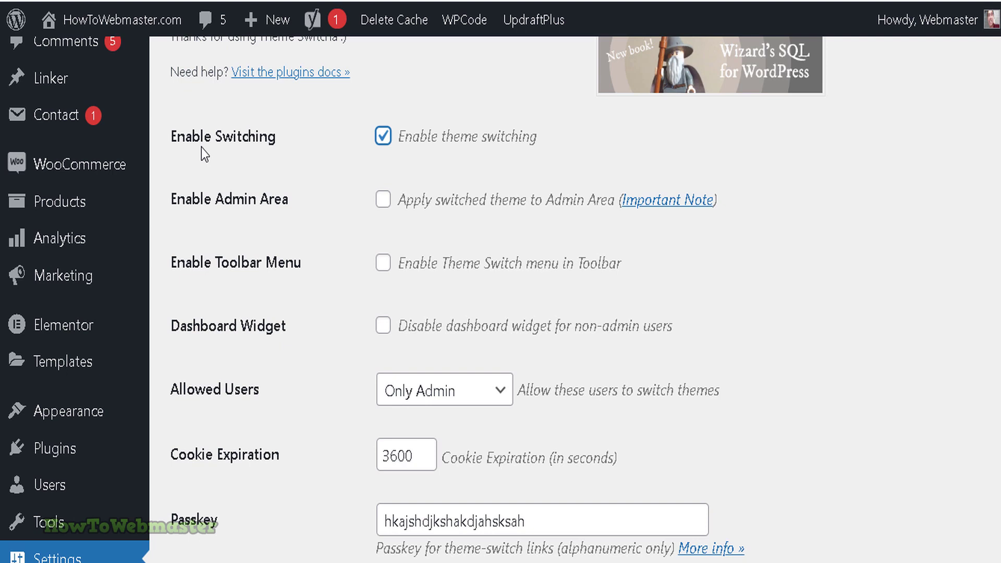
pyautogui.moveTo(201, 138); pyautogui.dragTo(249, 138)
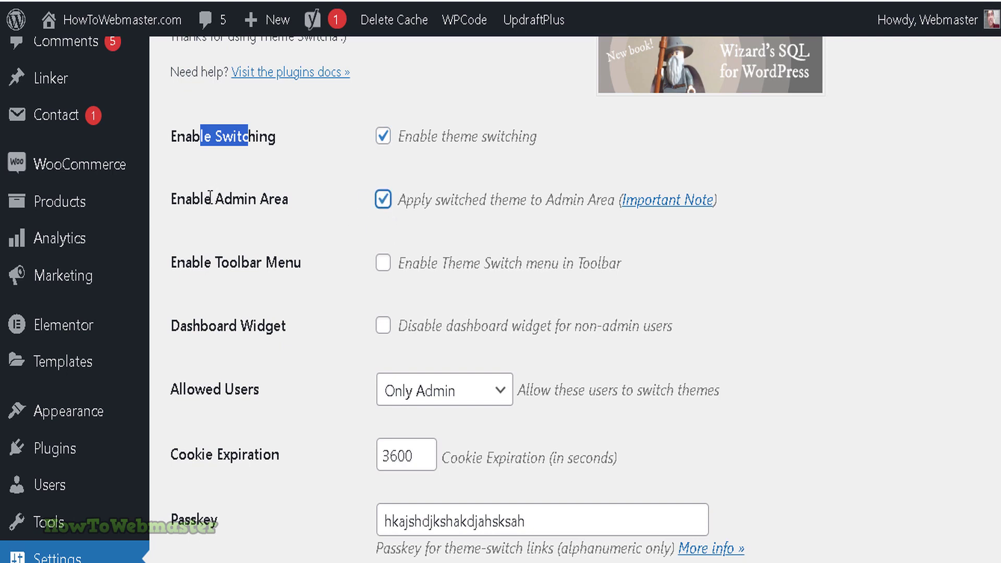
pyautogui.moveTo(205, 199); pyautogui.dragTo(274, 199)
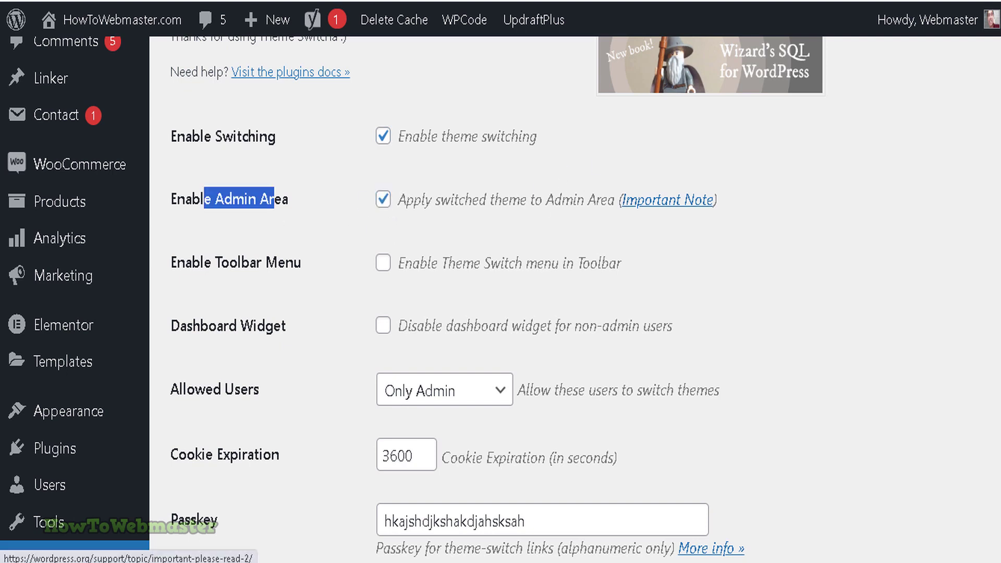
pyautogui.scroll(-2, 469, 313)
pyautogui.scroll(-1, 469, 313)
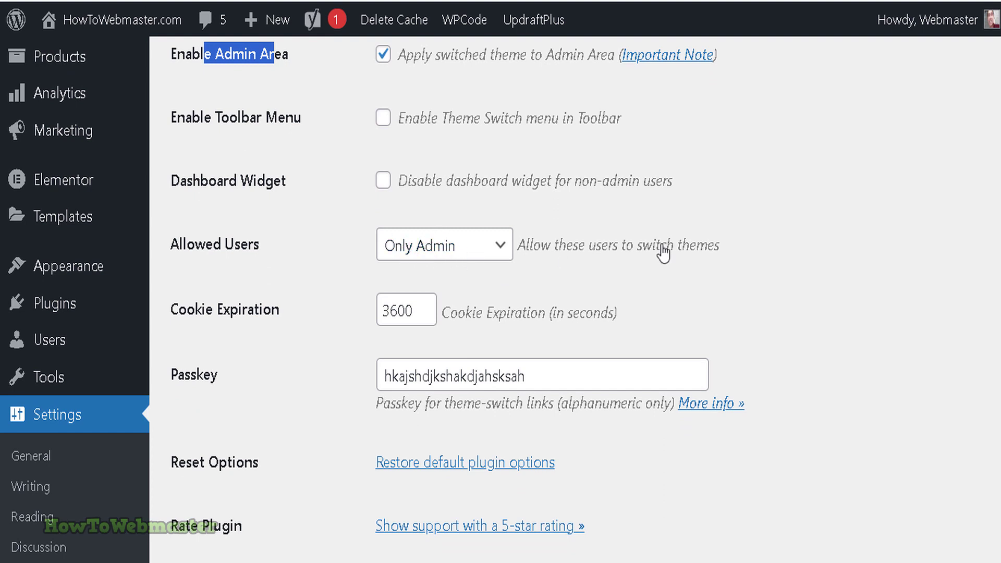
pyautogui.scroll(-2, 500, 313)
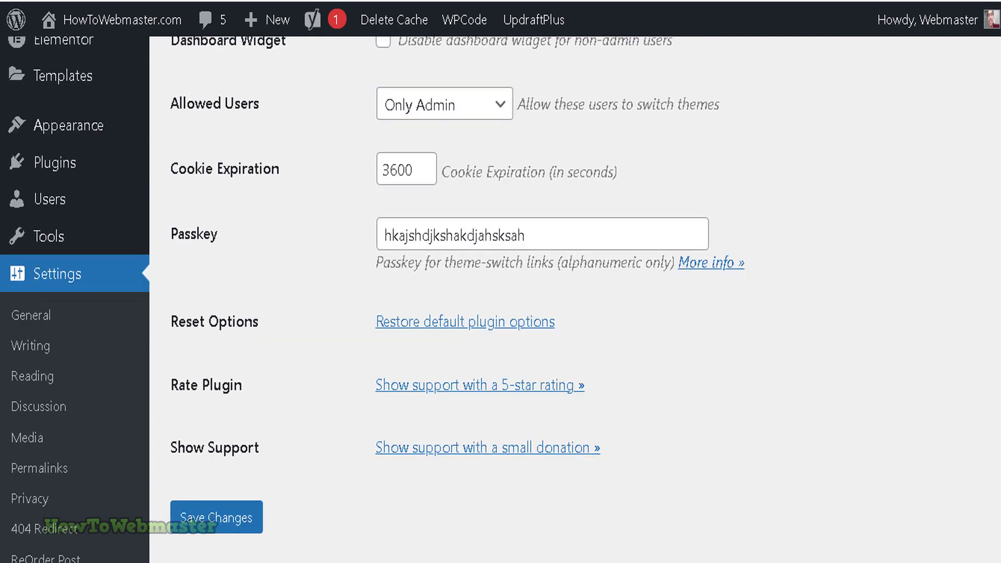
pyautogui.scroll(1, 501, 313)
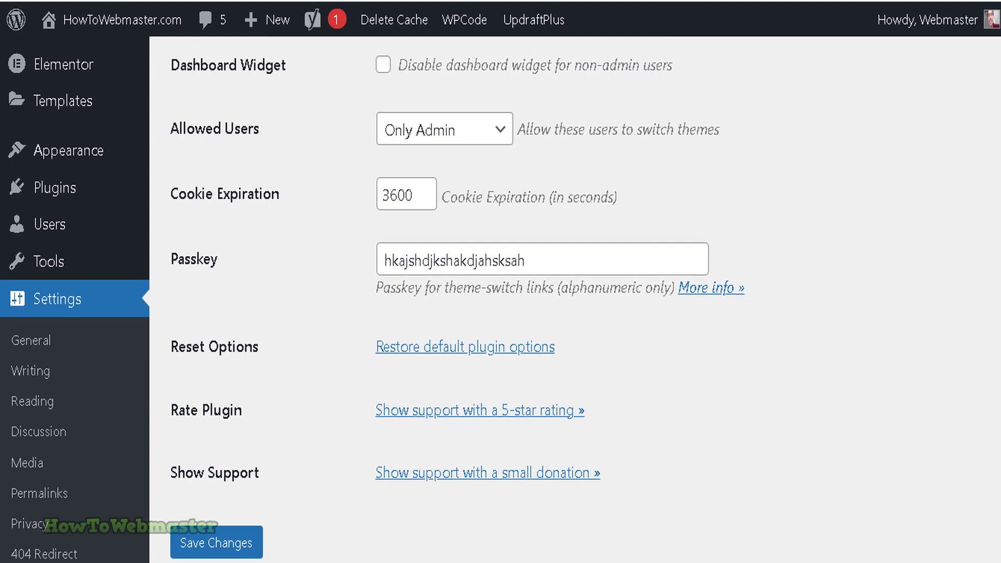
pyautogui.scroll(-2, 532, 256)
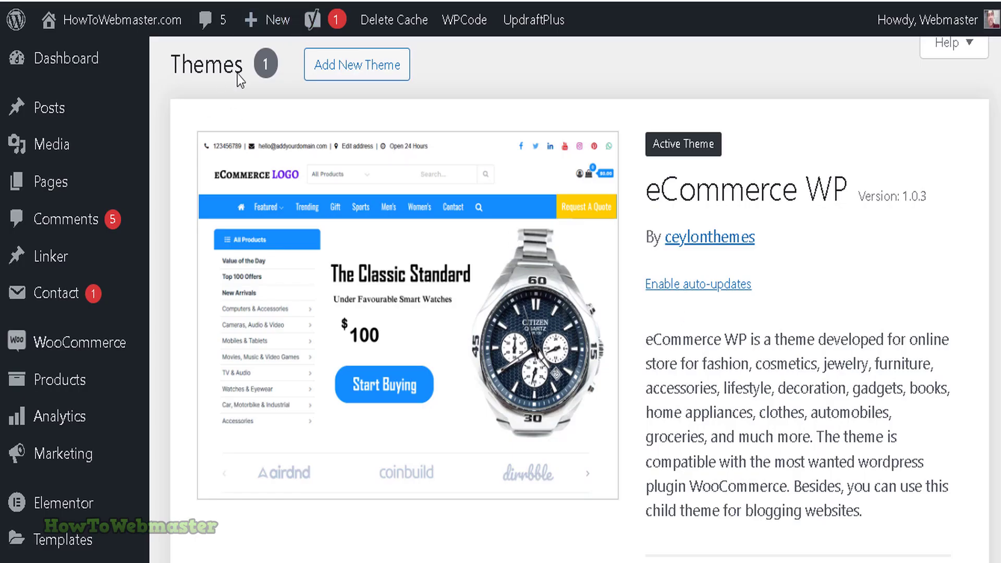
pyautogui.scroll(-3, 505, 312)
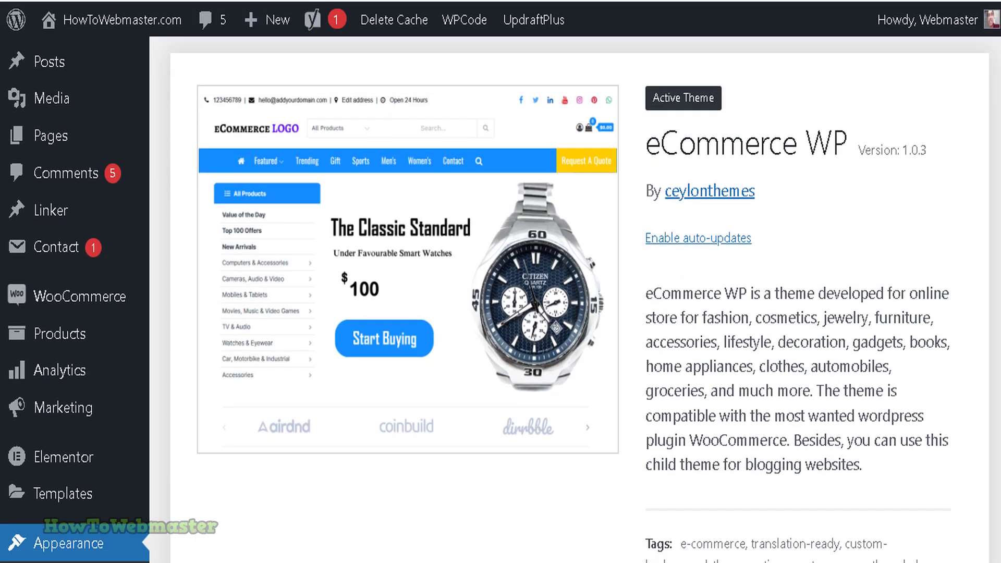
pyautogui.scroll(-3, 504, 313)
pyautogui.scroll(-3, 504, 312)
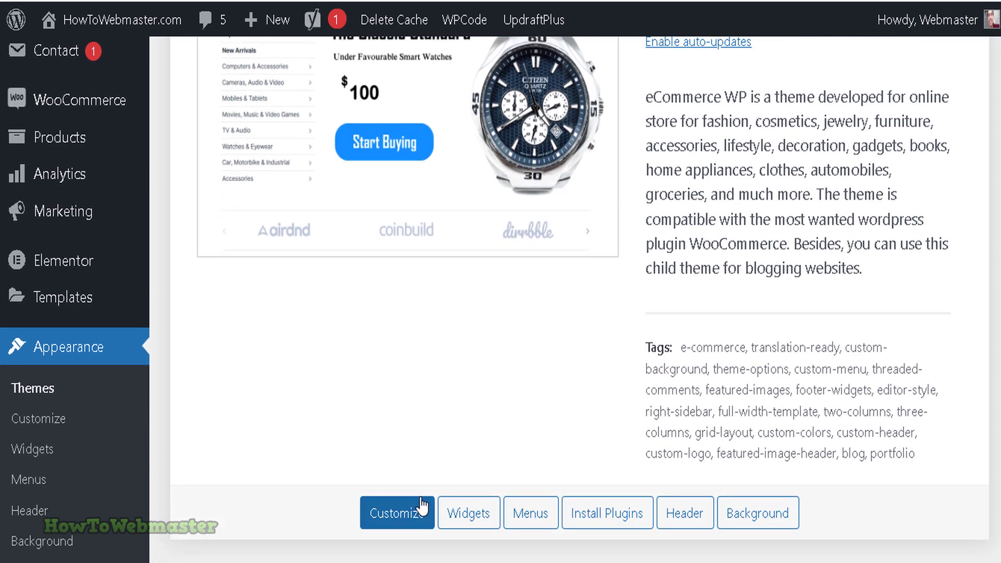
# Step: Open the Customizer for the active theme and browse other themes to preview
pyautogui.click(397, 513)
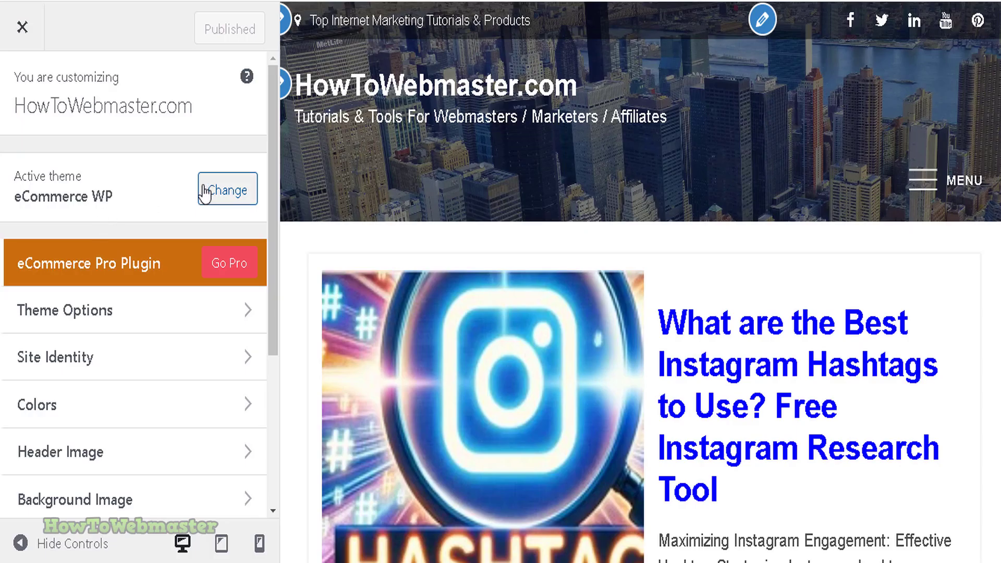
pyautogui.click(228, 190)
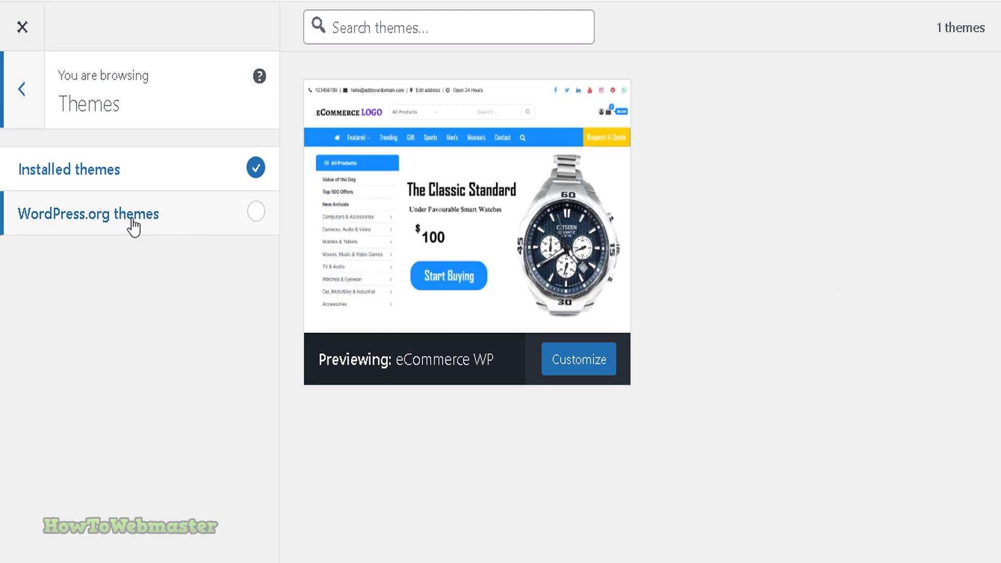
# Step: Show WordPress.org themes and install and preview the Stunning Blog theme
pyautogui.click(259, 215)
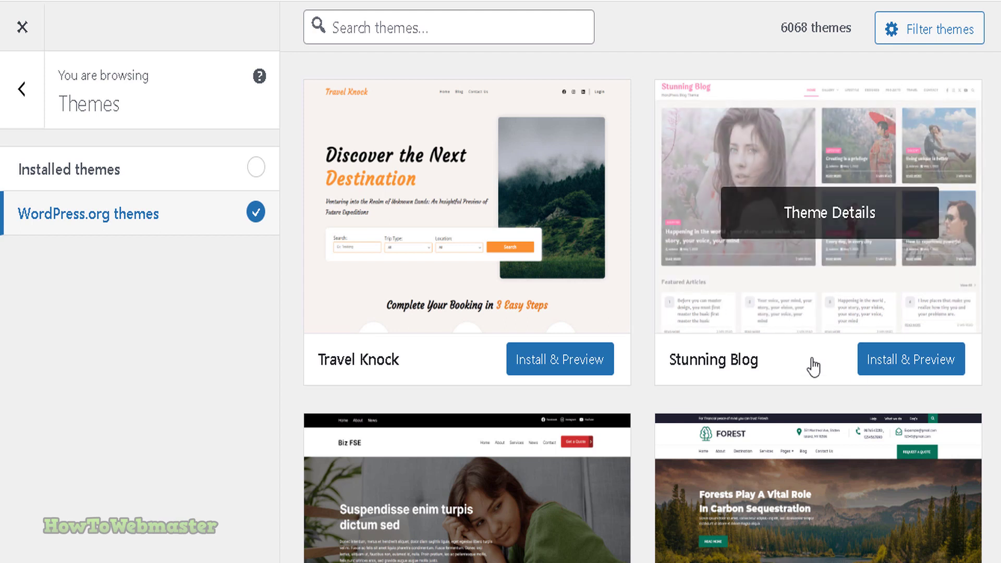
pyautogui.click(903, 361)
pyautogui.moveTo(385, 348); pyautogui.dragTo(681, 336)
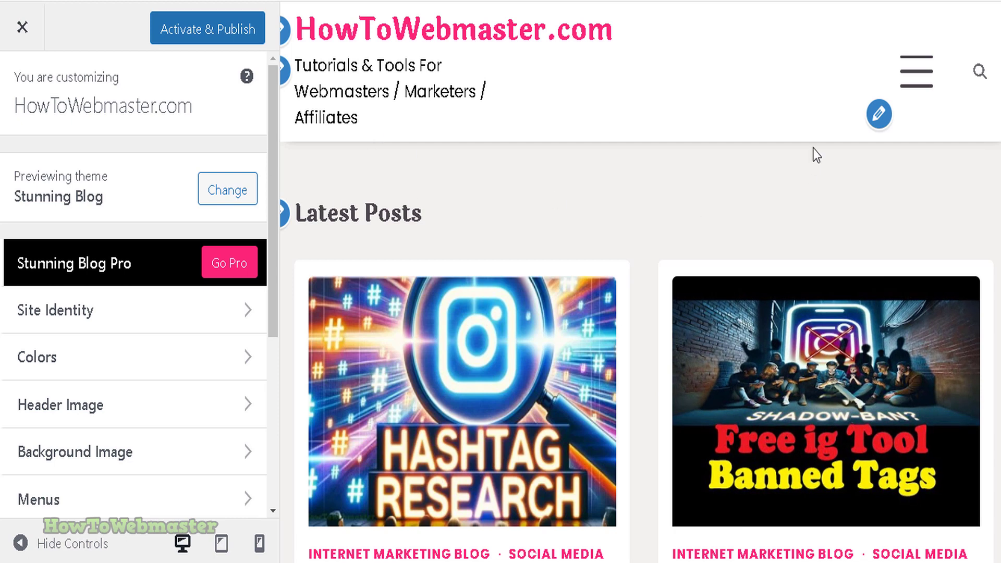
pyautogui.scroll(-5, 521, 438)
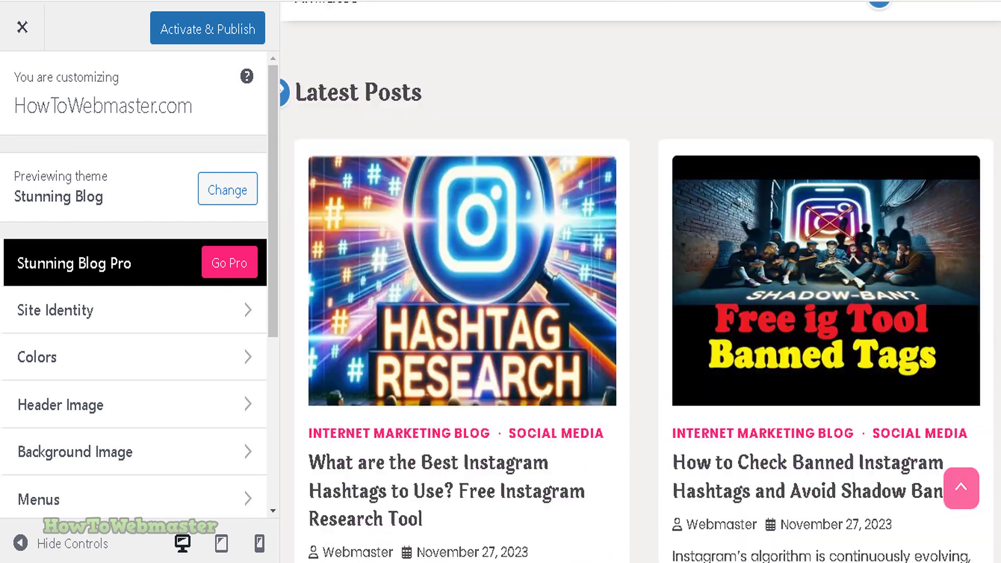
pyautogui.scroll(5, 522, 438)
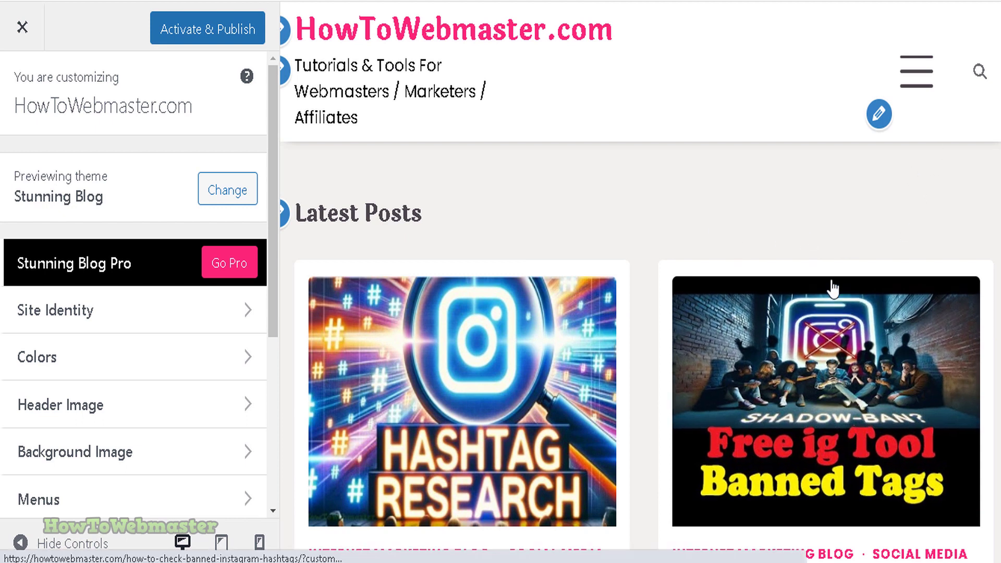
# Step: Zoom out the Stunning Blog preview to see more of the page
pyautogui.hotkey('ctrl', '-')
pyautogui.hotkey('ctrl', '-')
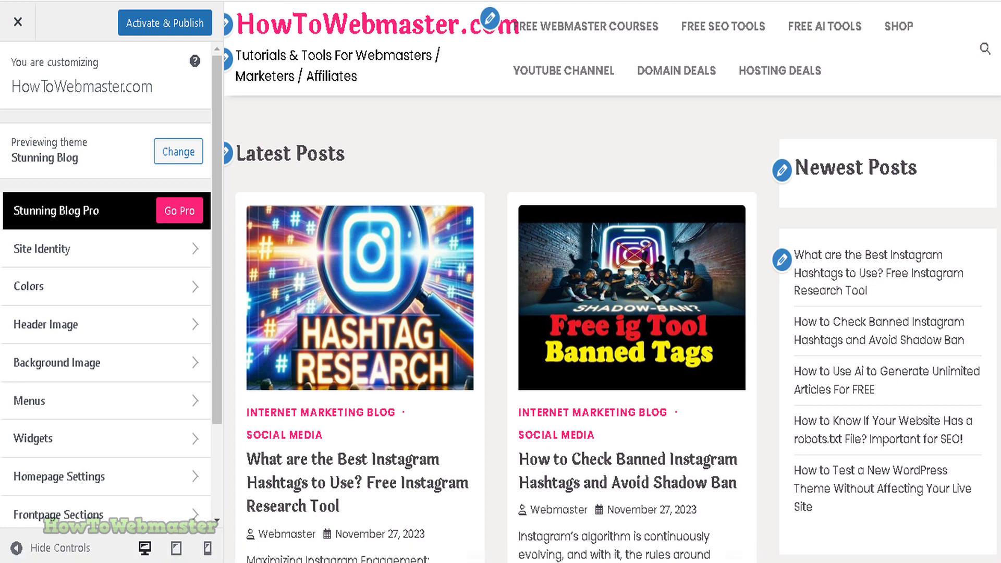
pyautogui.scroll(-8, 500, 313)
pyautogui.scroll(-8, 501, 313)
pyautogui.scroll(-8, 501, 313)
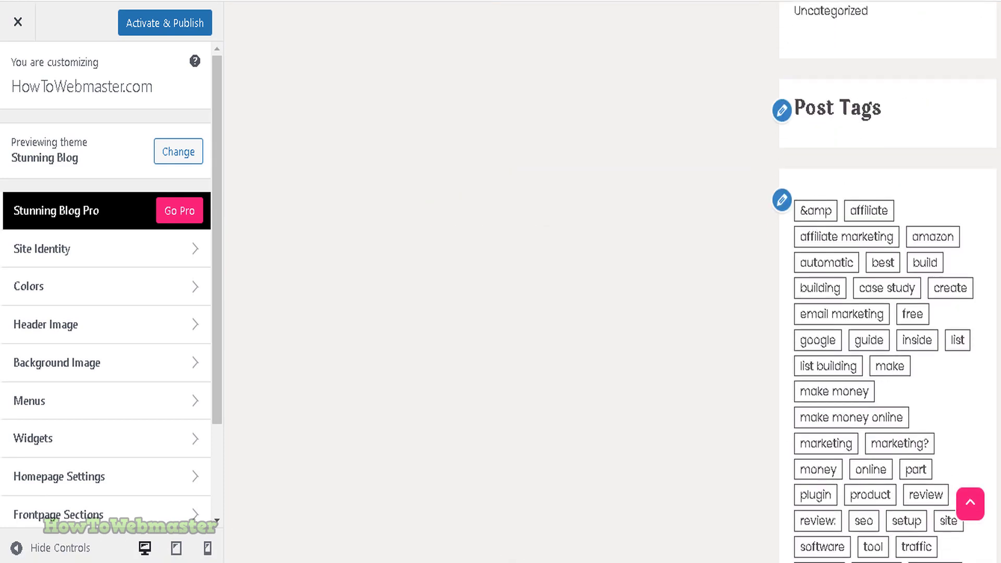
pyautogui.scroll(12, 500, 313)
pyautogui.scroll(8, 500, 313)
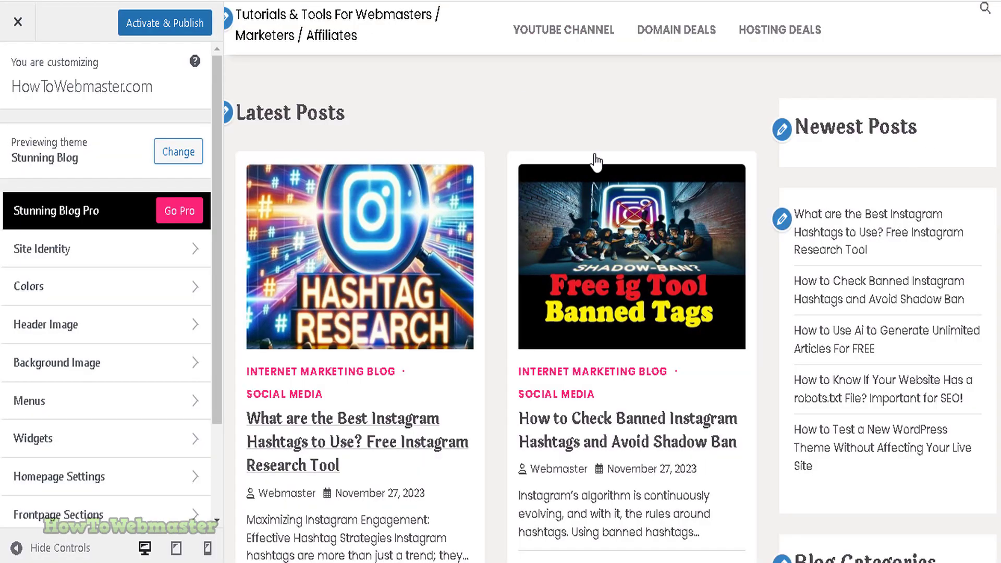
pyautogui.moveTo(215, 80); pyautogui.dragTo(219, 154)
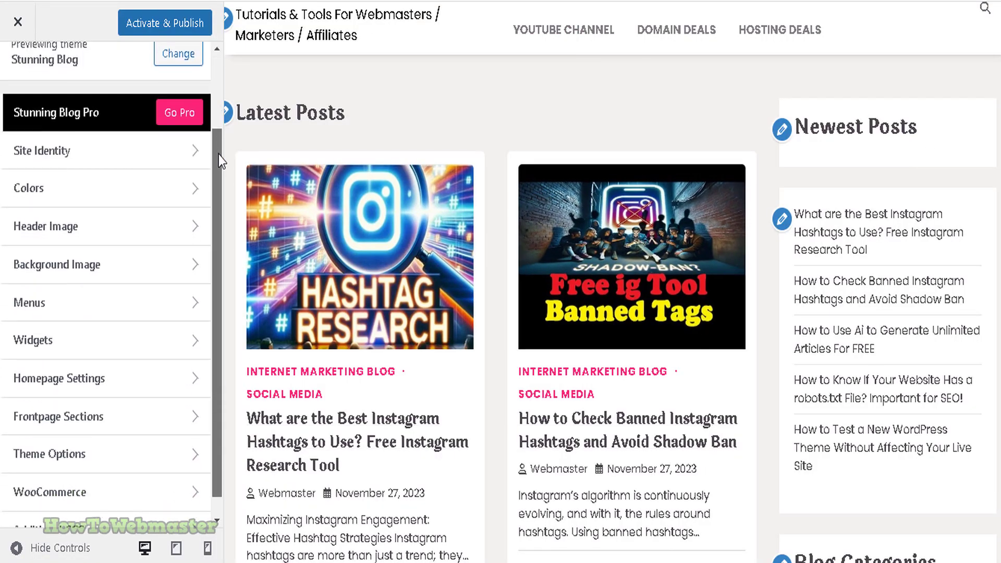